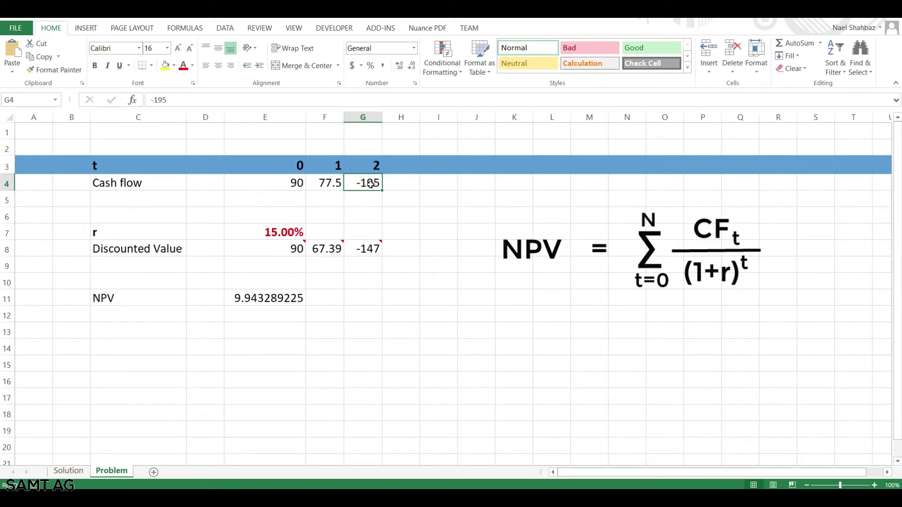
Examine the discounted value formulas in E8, F8 and G8 against the NPV equation picture
{"action": "left_click", "coordinate": [697, 271]}
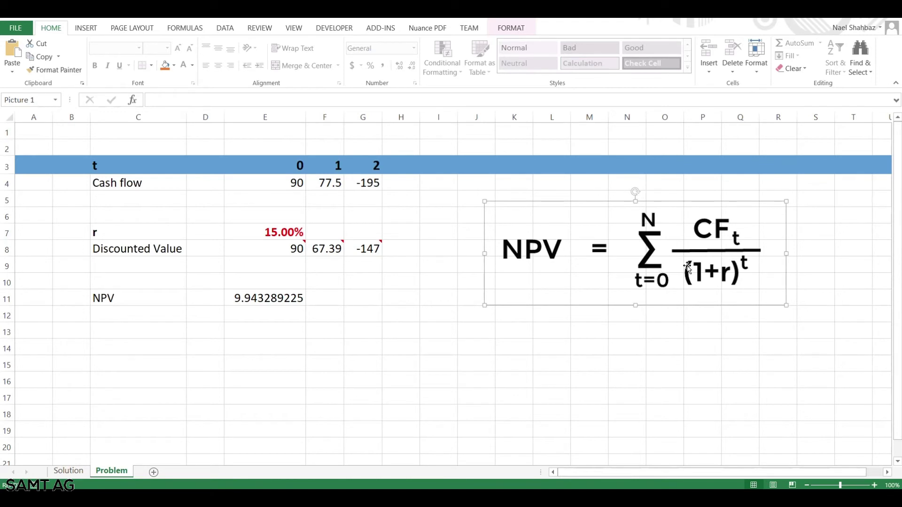
{"action": "left_click", "coordinate": [283, 253]}
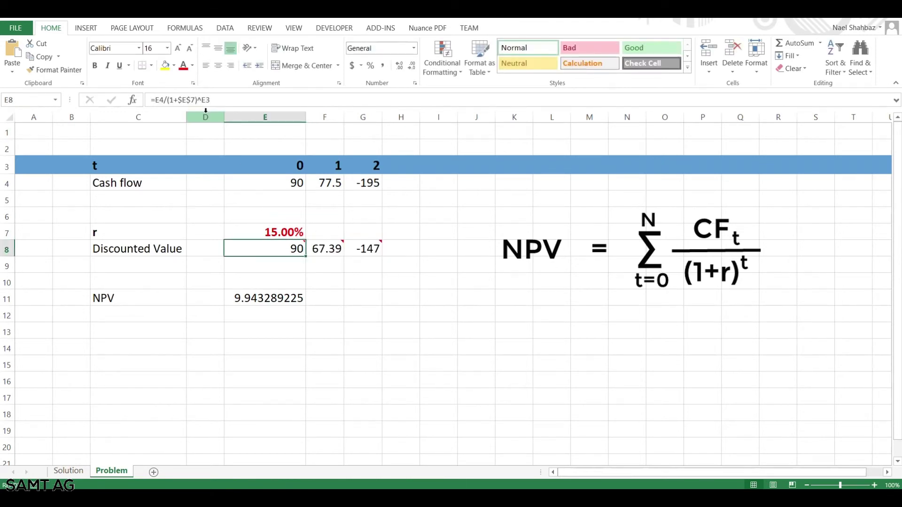
{"action": "left_click", "coordinate": [220, 100]}
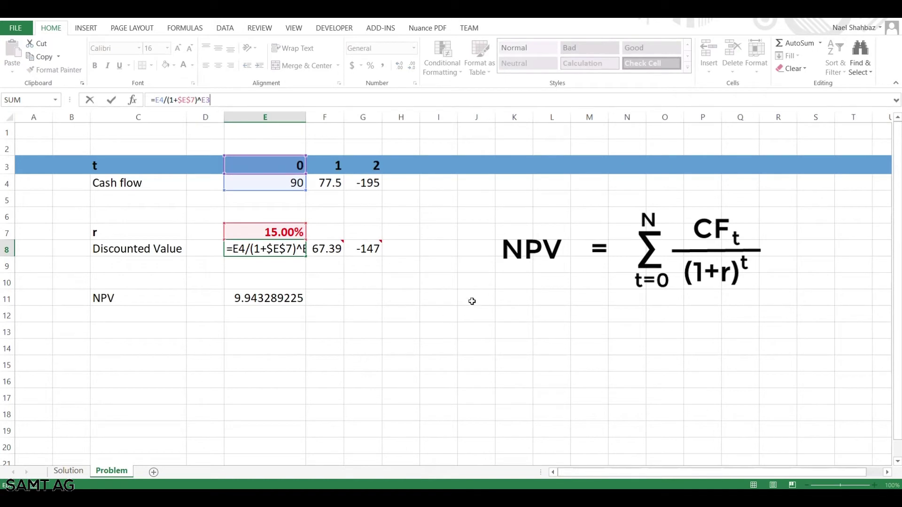
{"action": "key", "text": "ctrl+Return"}
{"action": "left_click", "coordinate": [485, 282]}
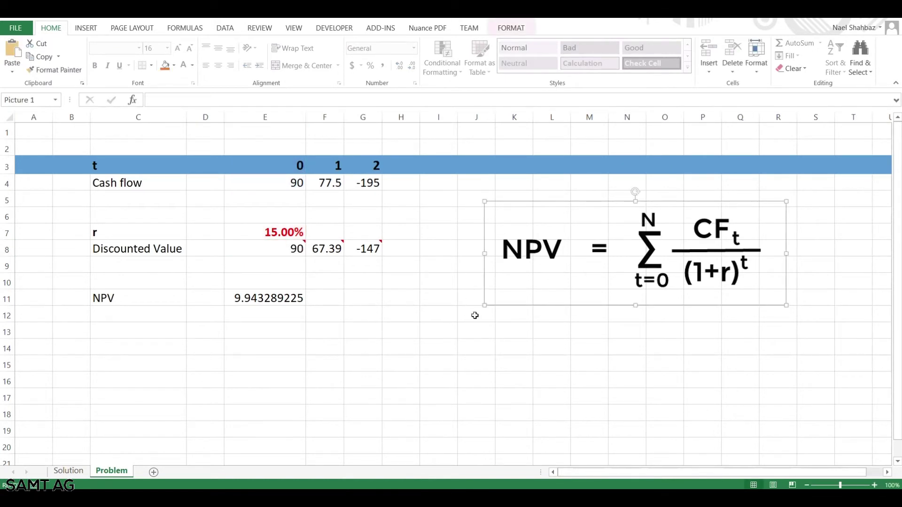
{"action": "left_click", "coordinate": [372, 334]}
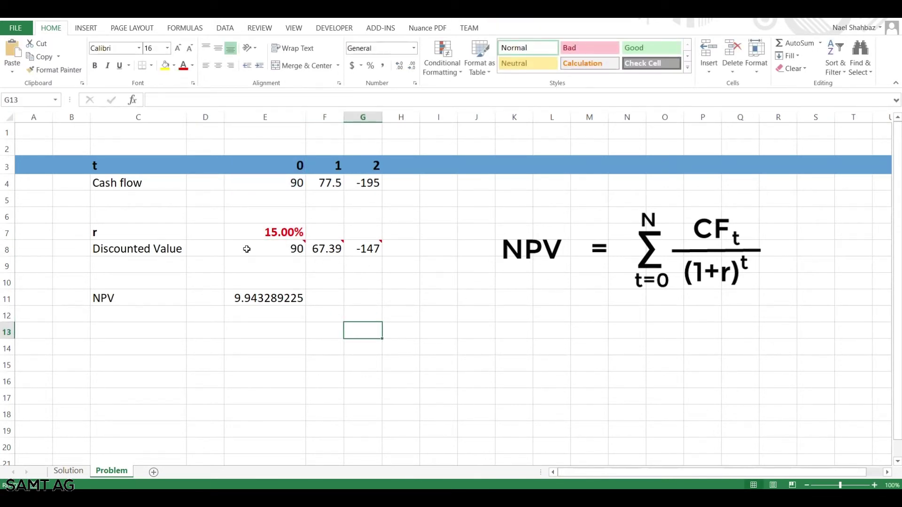
{"action": "left_click", "coordinate": [115, 232]}
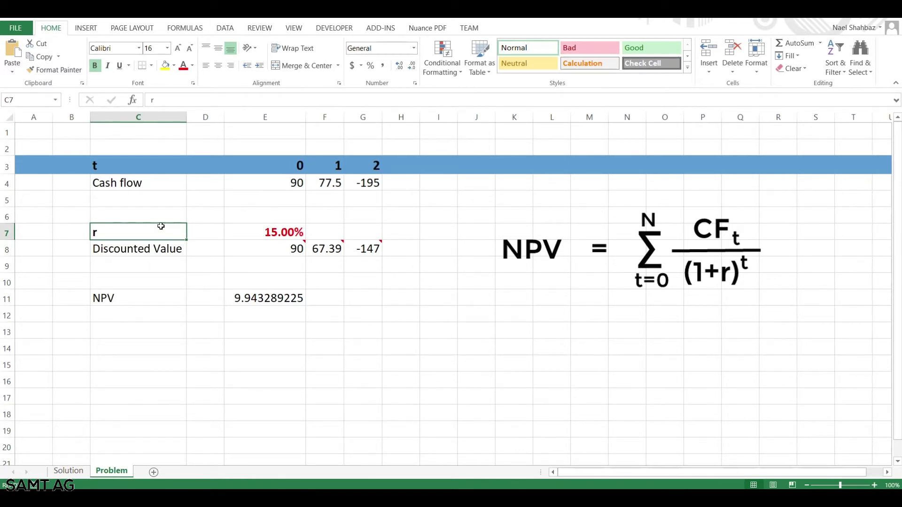
{"action": "left_click", "coordinate": [293, 249]}
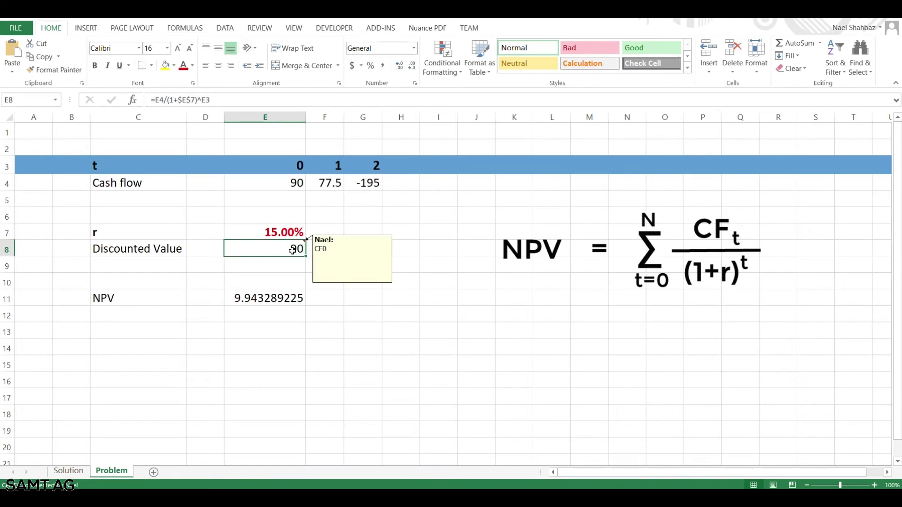
{"action": "left_click", "coordinate": [231, 97]}
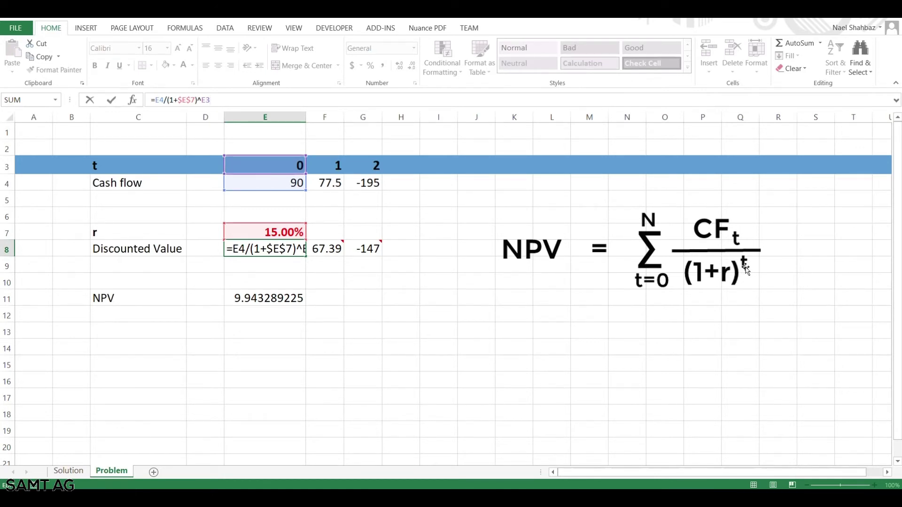
{"action": "left_click", "coordinate": [319, 286]}
{"action": "mouse_move", "coordinate": [292, 248]}
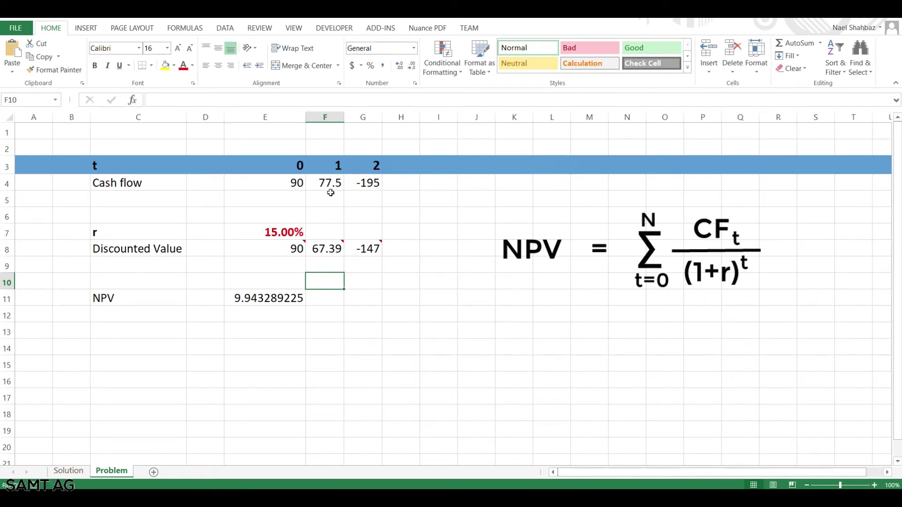
{"action": "left_click", "coordinate": [325, 241]}
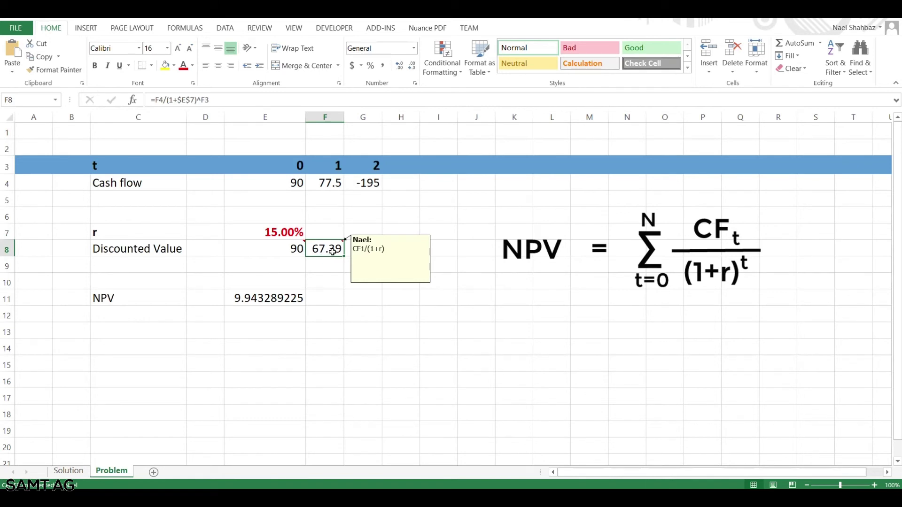
{"action": "left_click", "coordinate": [371, 249]}
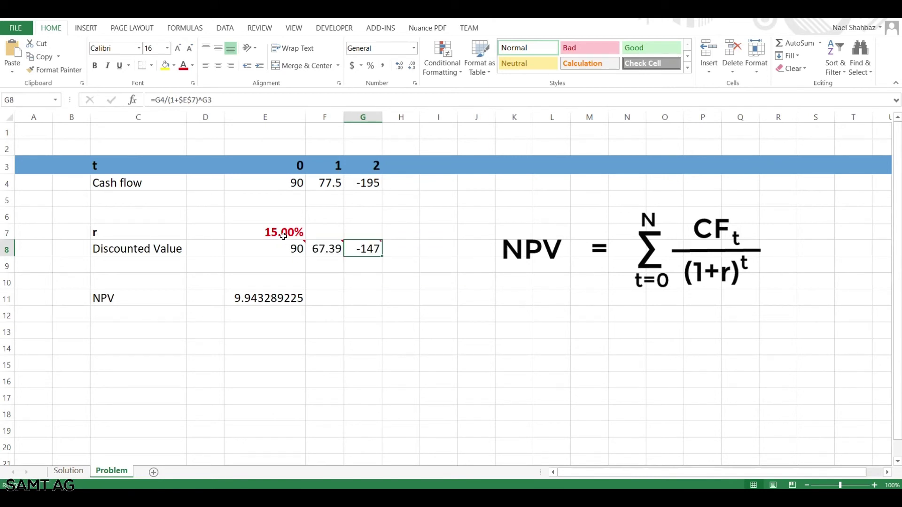
Test a 20% discount rate in E7 and set it back to 15%
{"action": "left_click", "coordinate": [283, 235]}
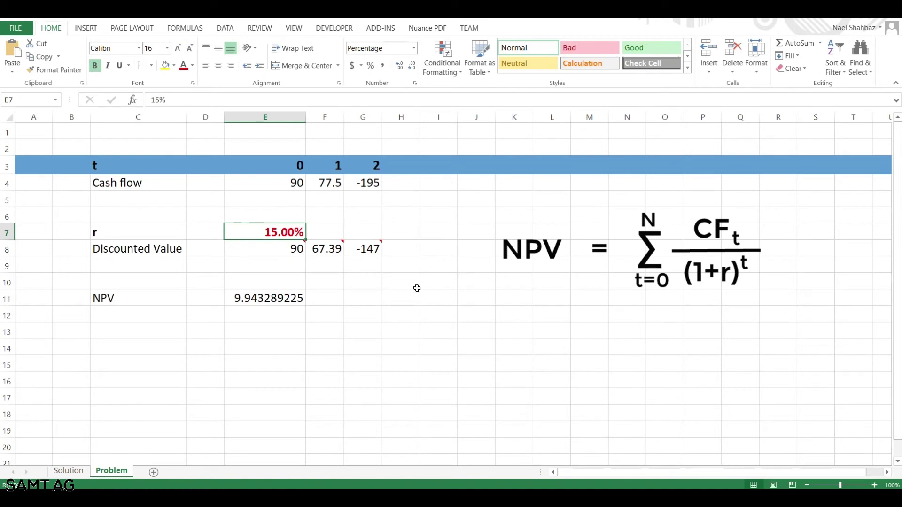
{"action": "left_click", "coordinate": [290, 247]}
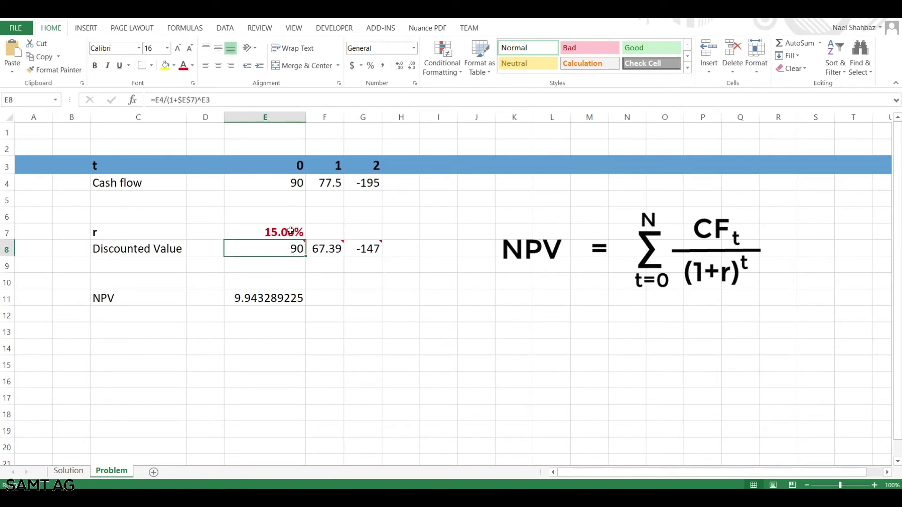
{"action": "left_click", "coordinate": [293, 233]}
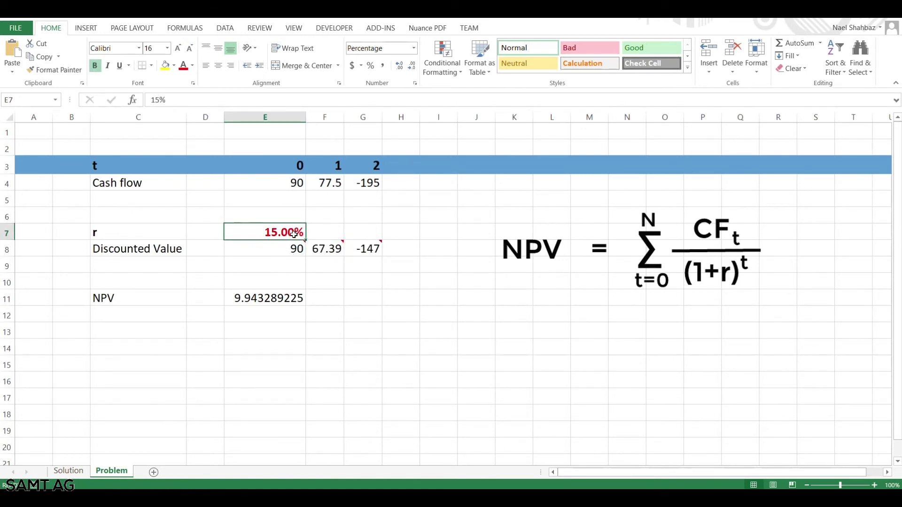
{"action": "type", "text": "20"}
{"action": "key", "text": "Return"}
{"action": "left_click", "coordinate": [294, 234]}
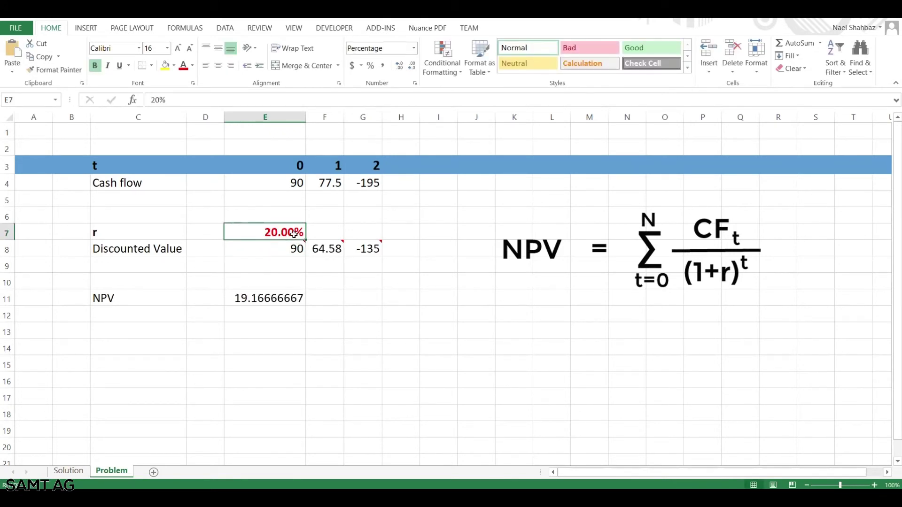
{"action": "type", "text": "15"}
{"action": "key", "text": "Return"}
Try a 12% discount rate in E7 and restore the rate to 15%
{"action": "left_click", "coordinate": [294, 234]}
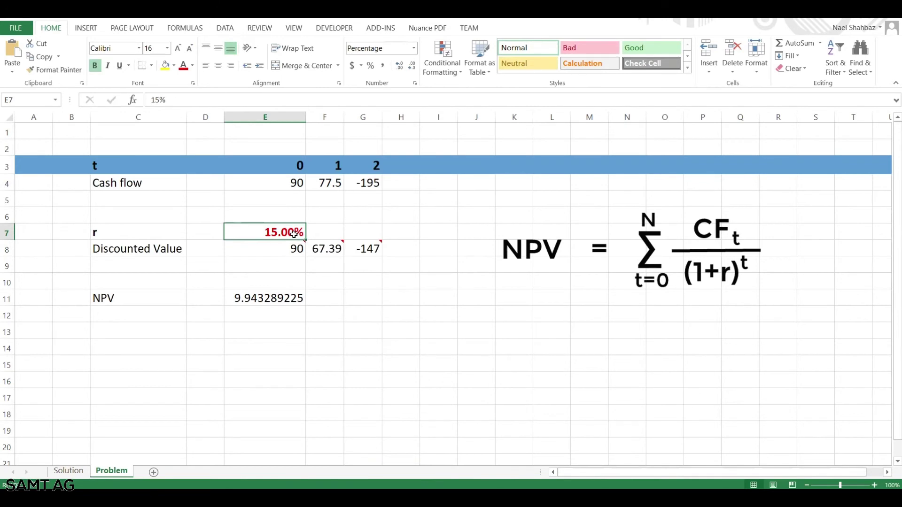
{"action": "type", "text": "12"}
{"action": "key", "text": "Return"}
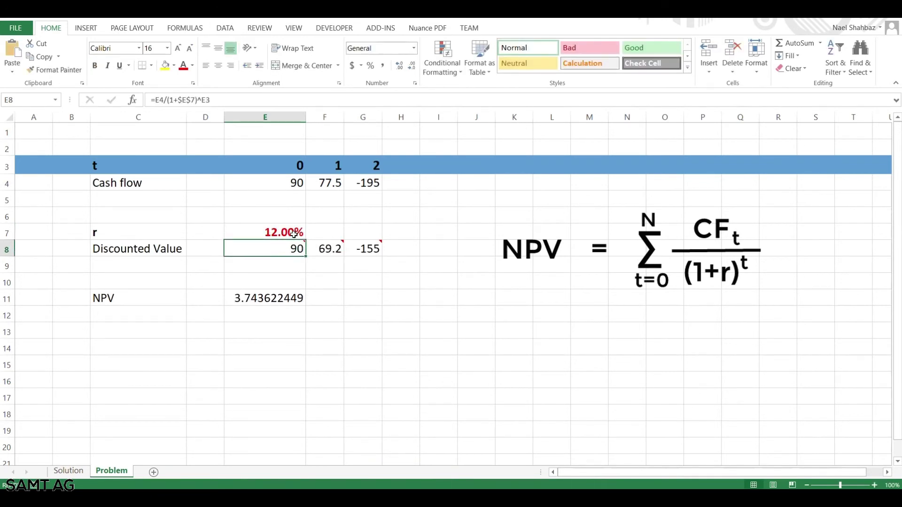
{"action": "left_click", "coordinate": [295, 232]}
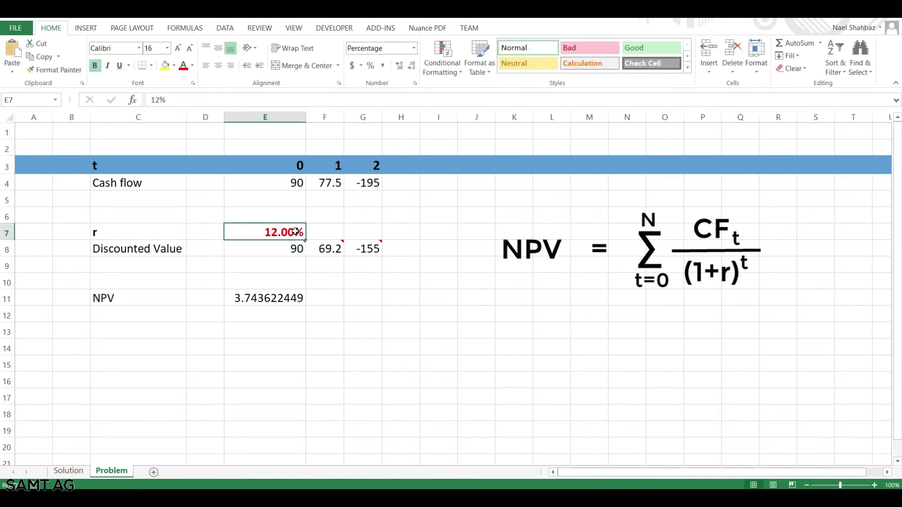
{"action": "type", "text": "15"}
{"action": "key", "text": "Return"}
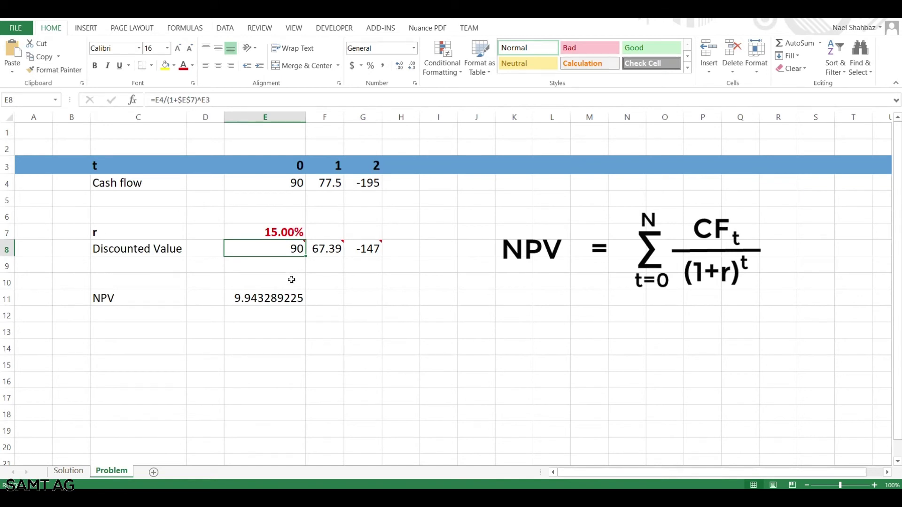
Inspect the NPV formula in E11 and the discount rate cell it depends on
{"action": "left_click", "coordinate": [132, 301]}
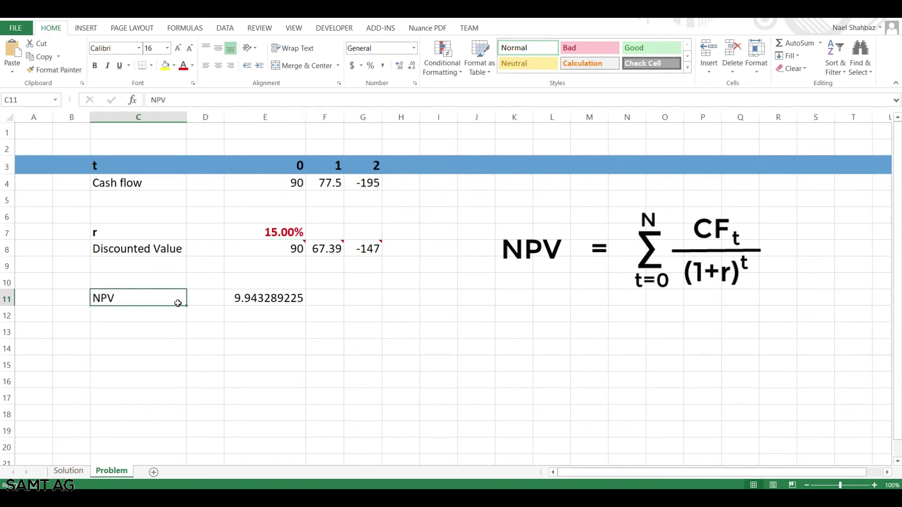
{"action": "left_click", "coordinate": [273, 299]}
{"action": "key", "text": "F2"}
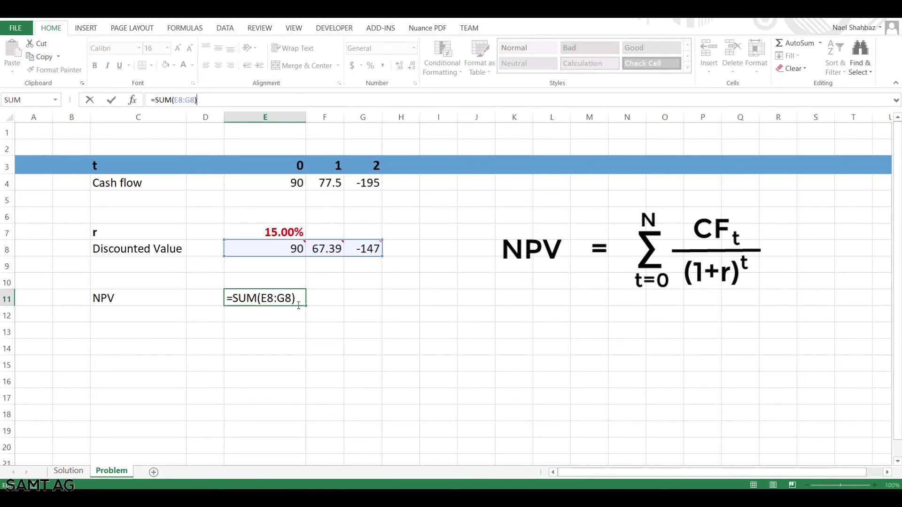
{"action": "left_click", "coordinate": [339, 313]}
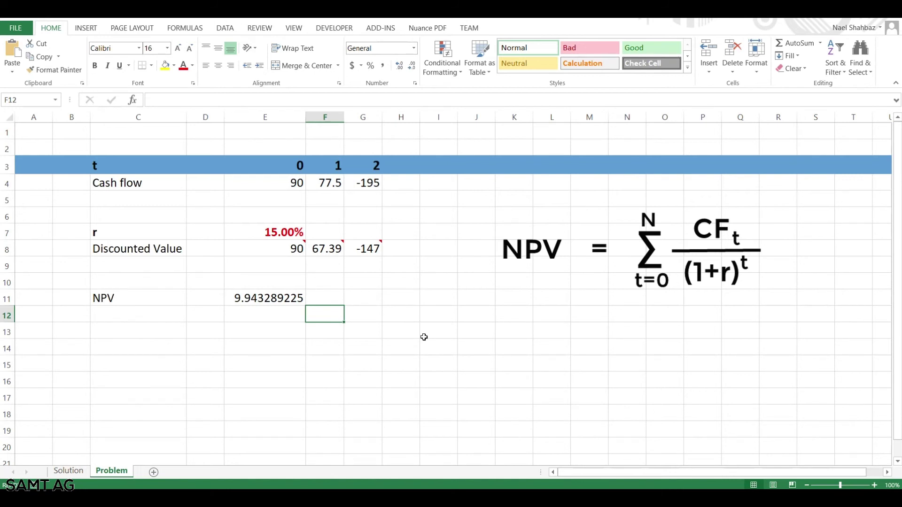
{"action": "left_click", "coordinate": [267, 302]}
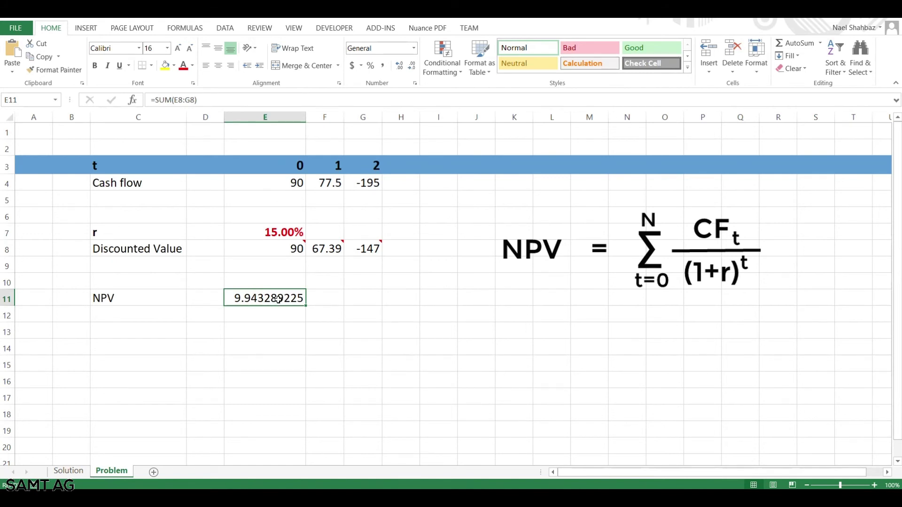
{"action": "left_click", "coordinate": [283, 232]}
Open Goal Seek with the NPV cell E11 as the set cell and enter 0 as its target value
{"action": "left_click", "coordinate": [281, 299]}
{"action": "left_click", "coordinate": [225, 29]}
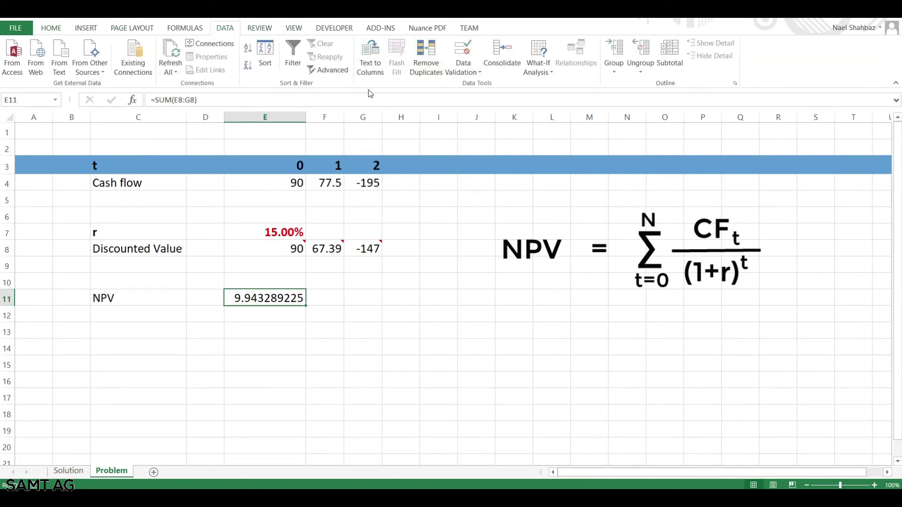
{"action": "left_click", "coordinate": [537, 72]}
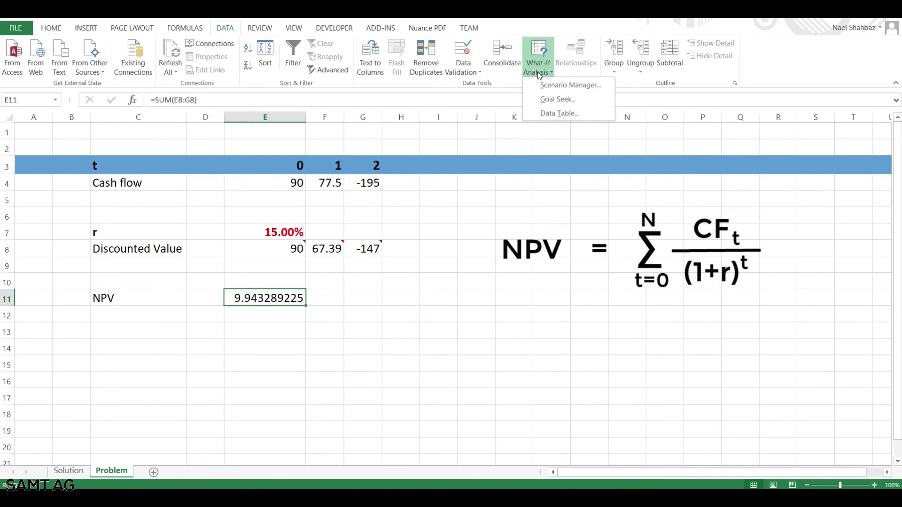
{"action": "left_click", "coordinate": [567, 100]}
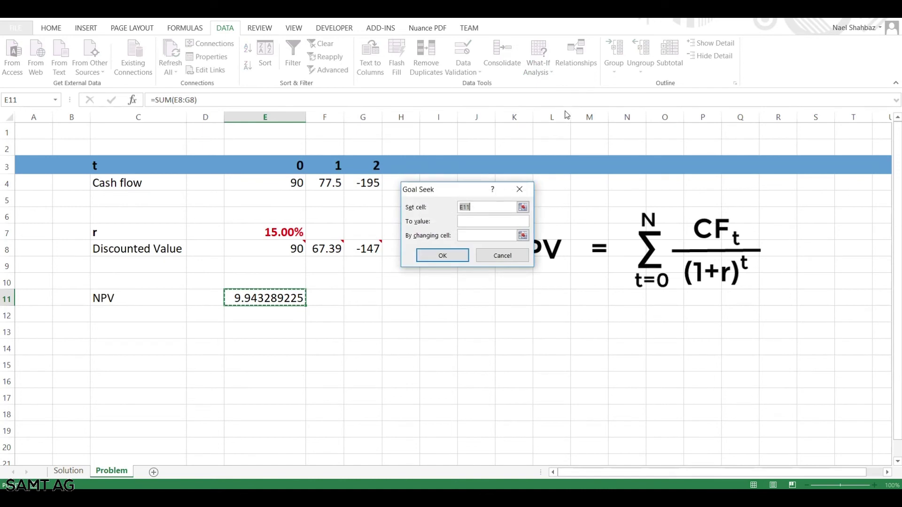
{"action": "left_click_drag", "start_coordinate": [450, 189], "coordinate": [497, 216]}
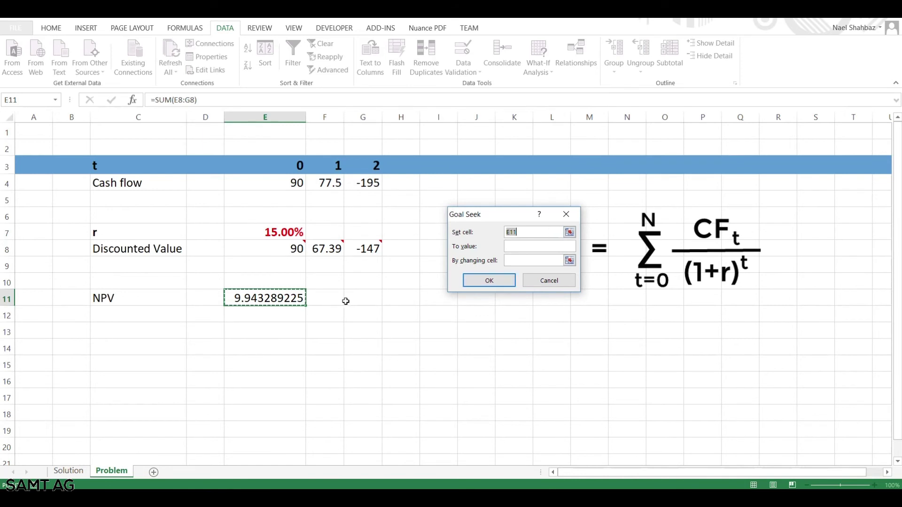
{"action": "left_click", "coordinate": [570, 233]}
{"action": "left_click", "coordinate": [573, 230]}
{"action": "left_click", "coordinate": [522, 246]}
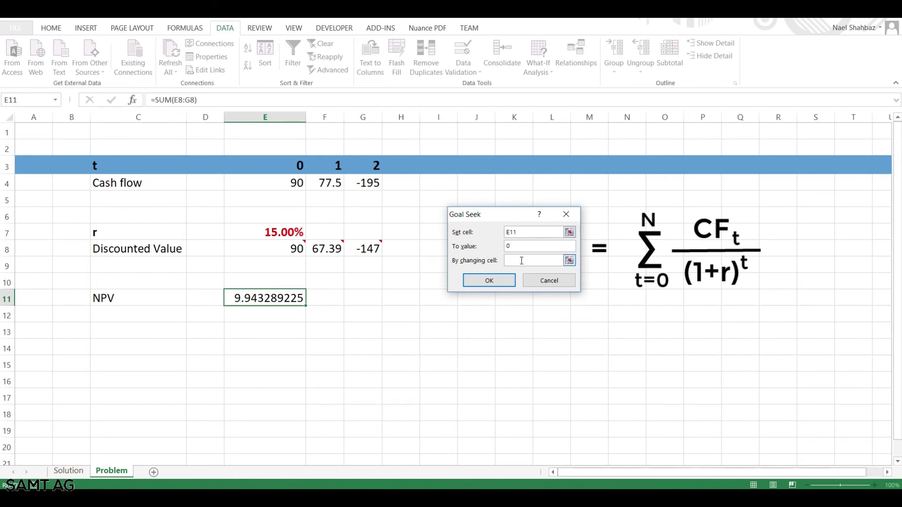
Make the discount rate E7 the changing cell, run Goal Seek and accept the solution
{"action": "left_click", "coordinate": [521, 260]}
{"action": "left_click", "coordinate": [276, 232]}
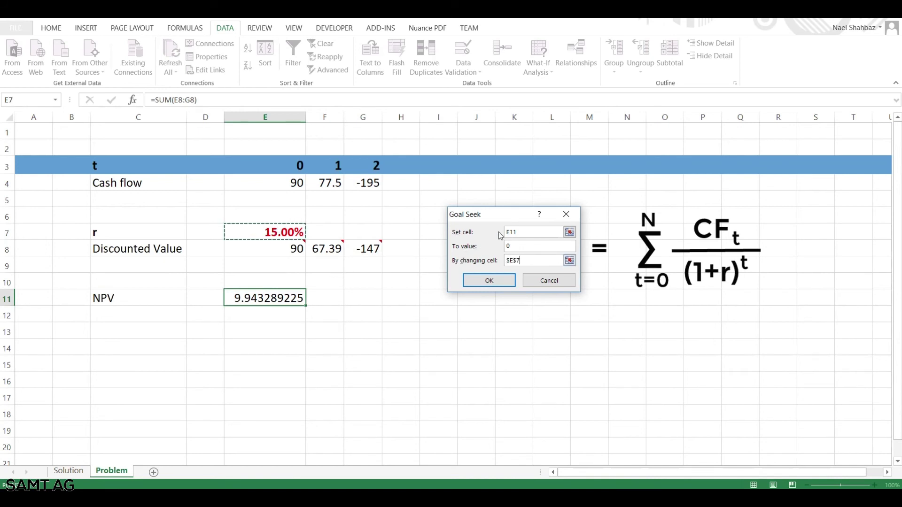
{"action": "left_click", "coordinate": [526, 232]}
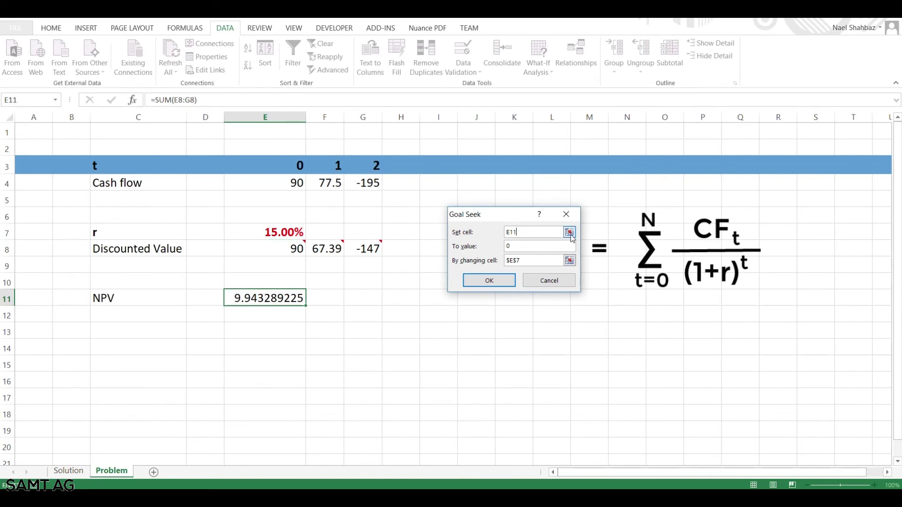
{"action": "left_click", "coordinate": [570, 232]}
{"action": "left_click", "coordinate": [571, 227]}
{"action": "left_click", "coordinate": [513, 249]}
{"action": "left_click", "coordinate": [489, 281]}
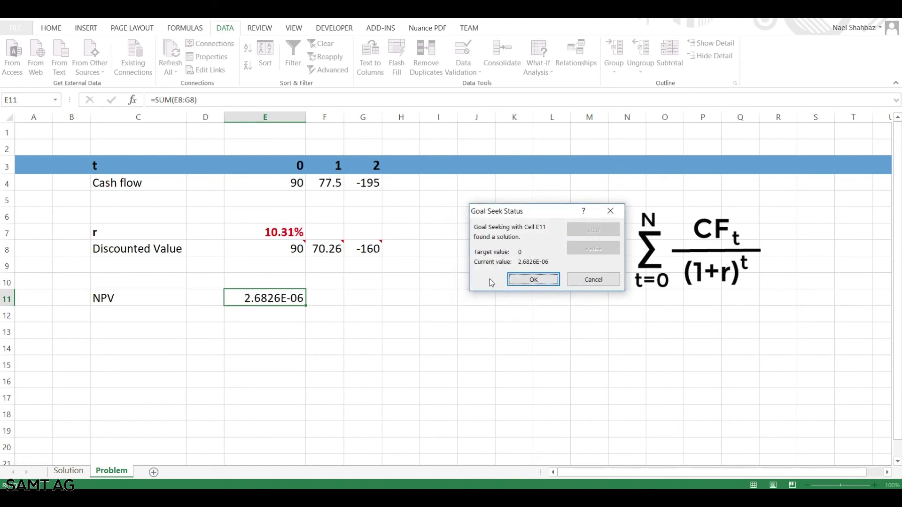
{"action": "left_click", "coordinate": [540, 280]}
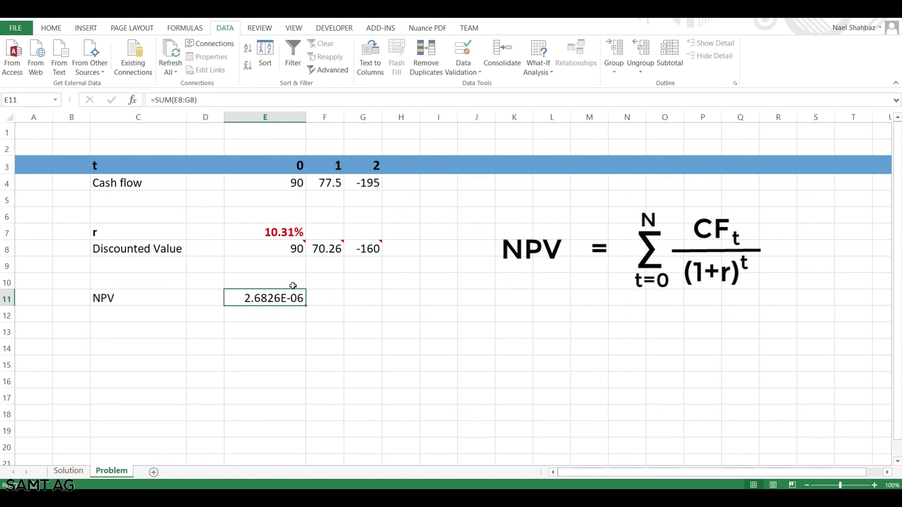
Check the full-precision discount rate in E7 without changing it
{"action": "left_click", "coordinate": [286, 234]}
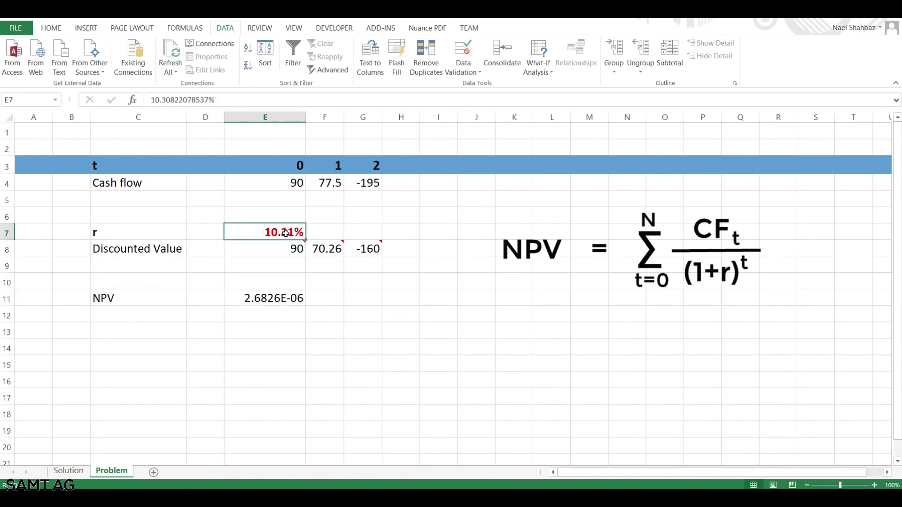
{"action": "left_click", "coordinate": [216, 100]}
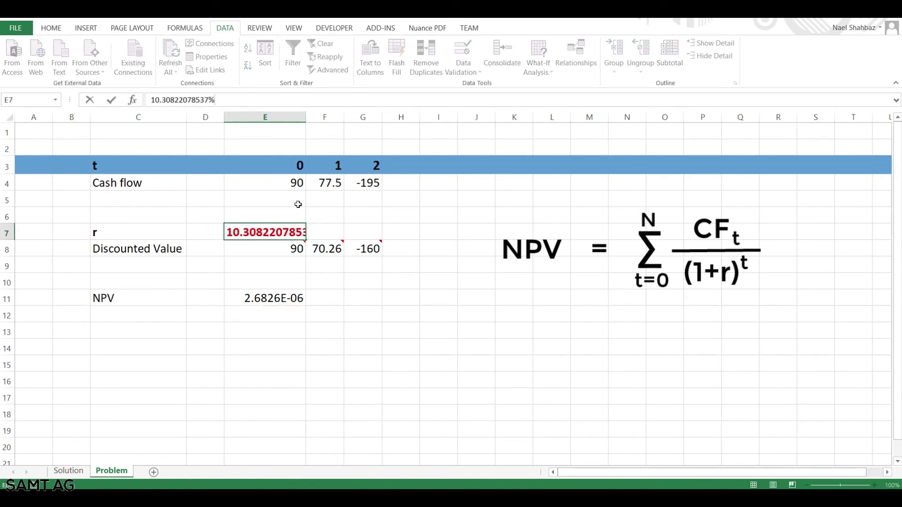
{"action": "left_click", "coordinate": [271, 253]}
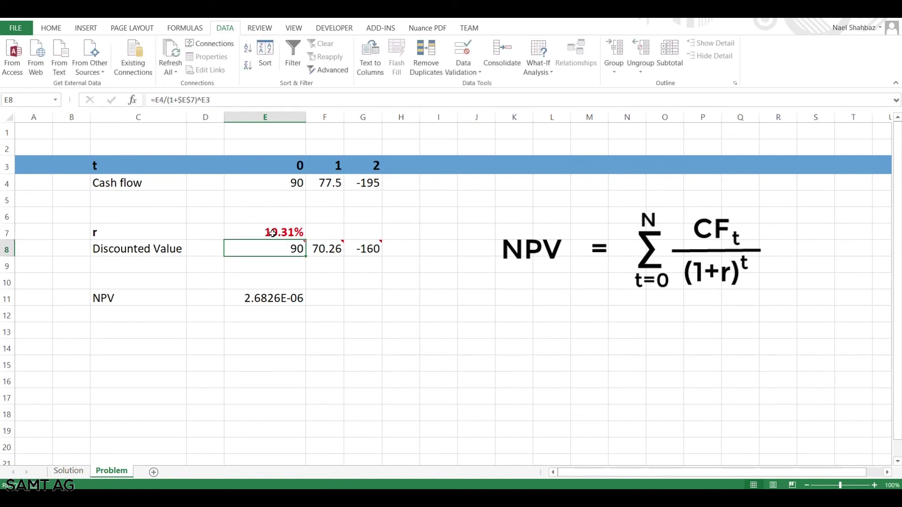
{"action": "left_click", "coordinate": [297, 232]}
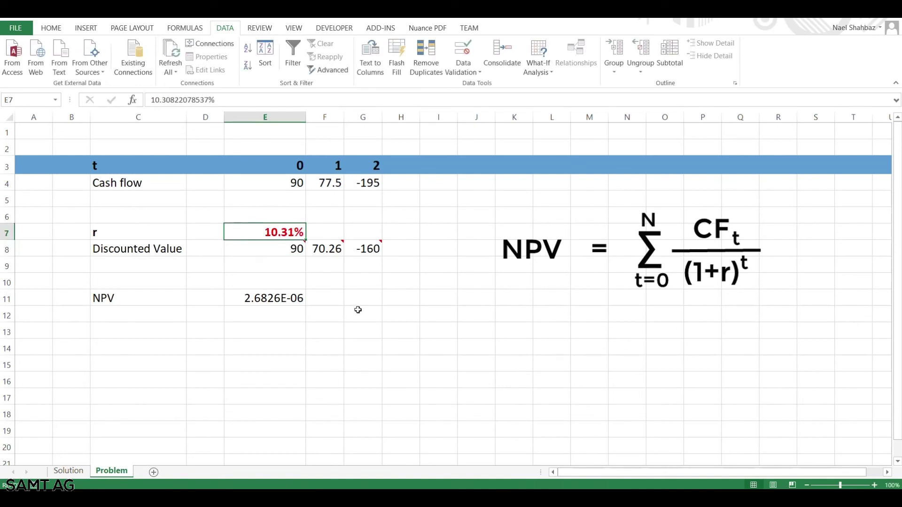